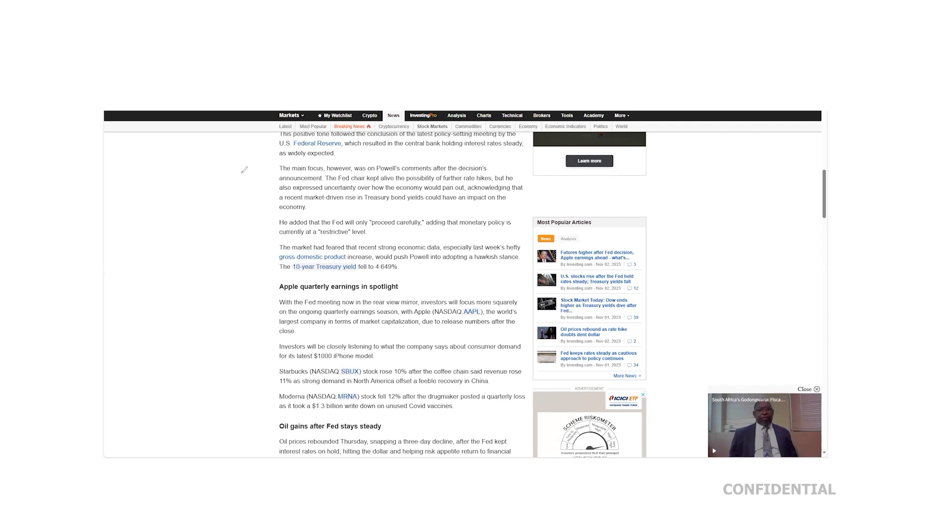
- Handwrite the notes MTF, 2 CP and 2 C in the article's left margin
left_click_drag(195, 205, 222, 199)
mouse_move(247, 163)
left_mouse_down()
mouse_move(242, 192)
mouse_move(248, 160)
mouse_move(265, 183)
mouse_move(269, 168)
left_mouse_up()
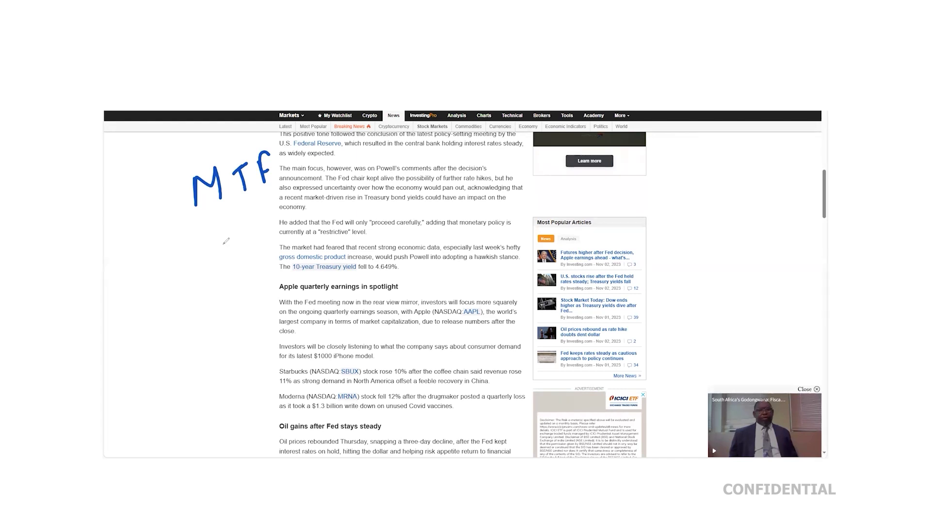
left_click_drag(221, 238, 246, 245)
mouse_move(270, 218)
left_mouse_down()
mouse_move(265, 233)
mouse_move(276, 208)
left_mouse_up()
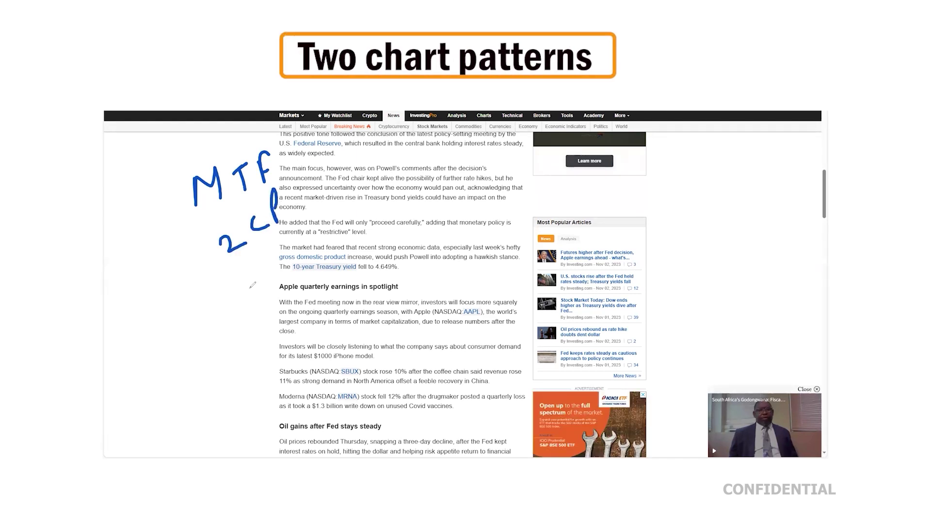
left_click_drag(245, 284, 266, 302)
left_click_drag(289, 264, 297, 272)
left_click_drag(300, 269, 297, 248)
- Write 'Funds' beside the paragraph and draw a marking stroke over the article
mouse_move(281, 300)
left_mouse_down()
mouse_move(281, 334)
mouse_move(292, 299)
mouse_move(303, 317)
mouse_move(328, 307)
left_mouse_up()
mouse_move(345, 270)
left_mouse_down()
mouse_move(335, 303)
mouse_move(345, 306)
left_mouse_up()
left_click_drag(359, 274, 348, 285)
left_click_drag(307, 157, 387, 279)
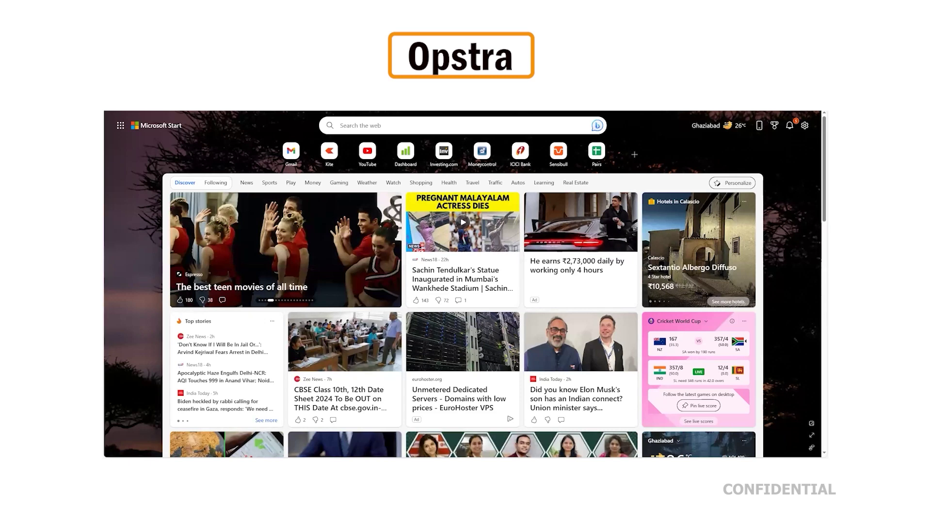
- Search 'opst' in Edge and go to the Opstra options analytics site
type("opst")
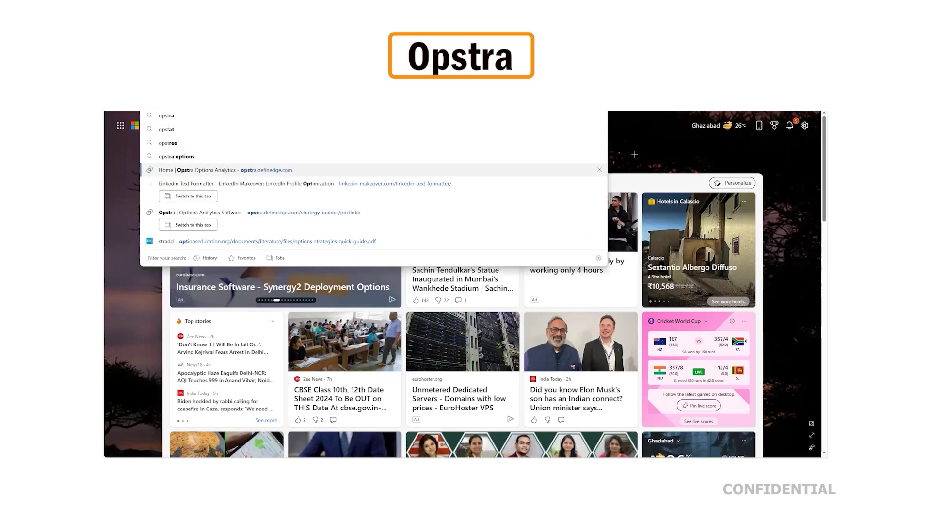
key("Return")
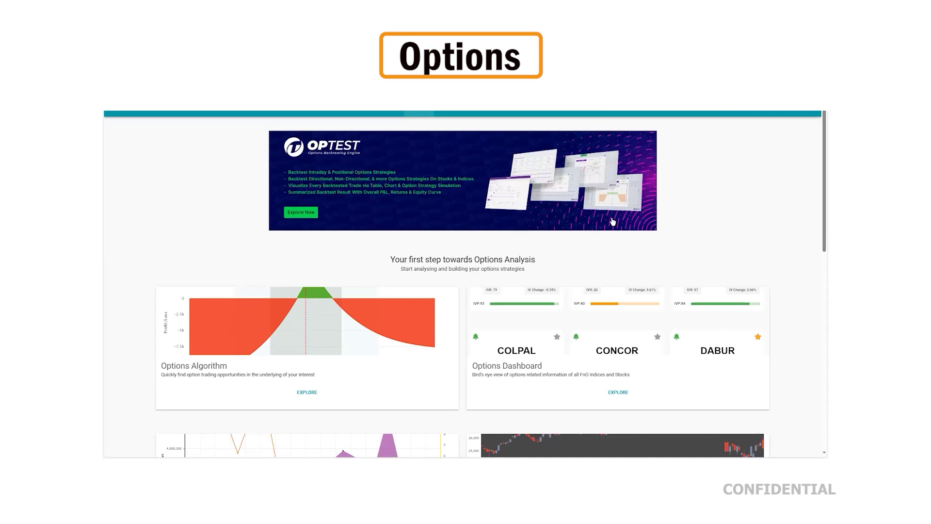
- Launch the strategy builder from the Options Algorithm card's EXPLORE link
left_click(612, 237)
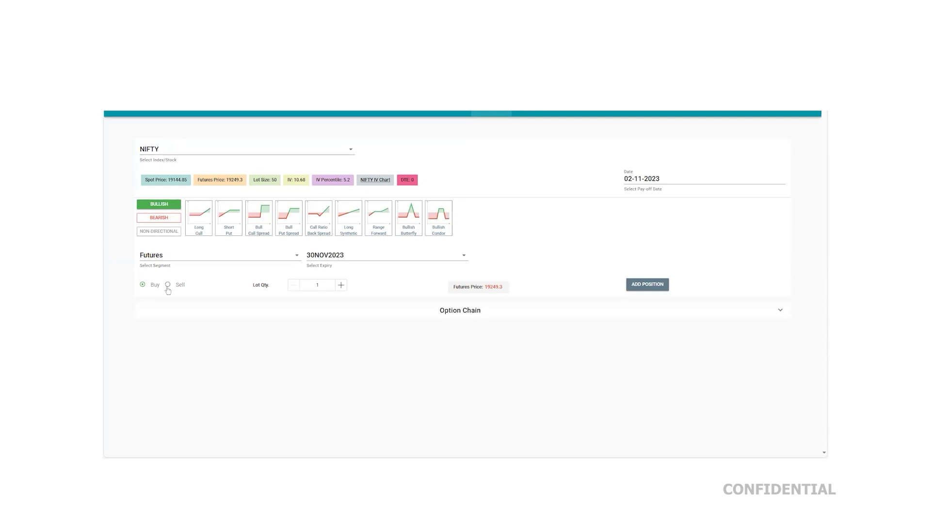
left_click(649, 285)
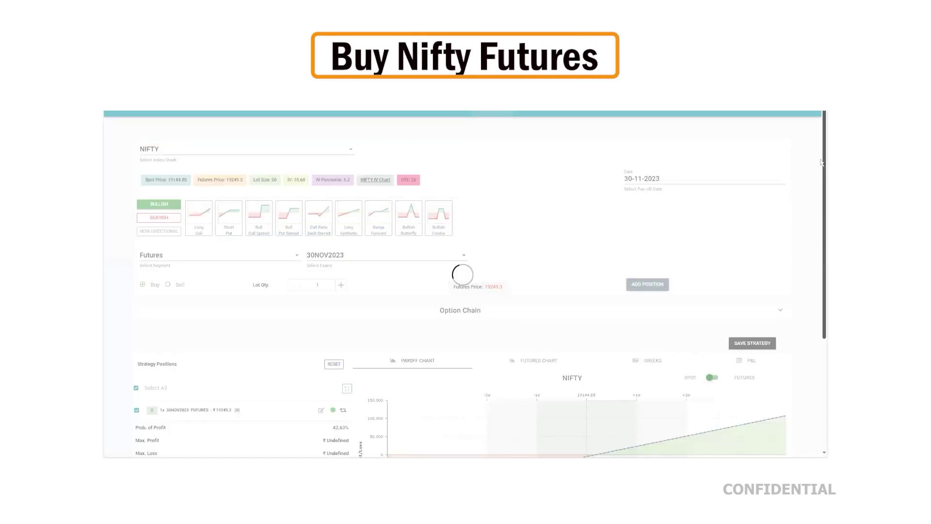
left_click_drag(821, 157, 822, 262)
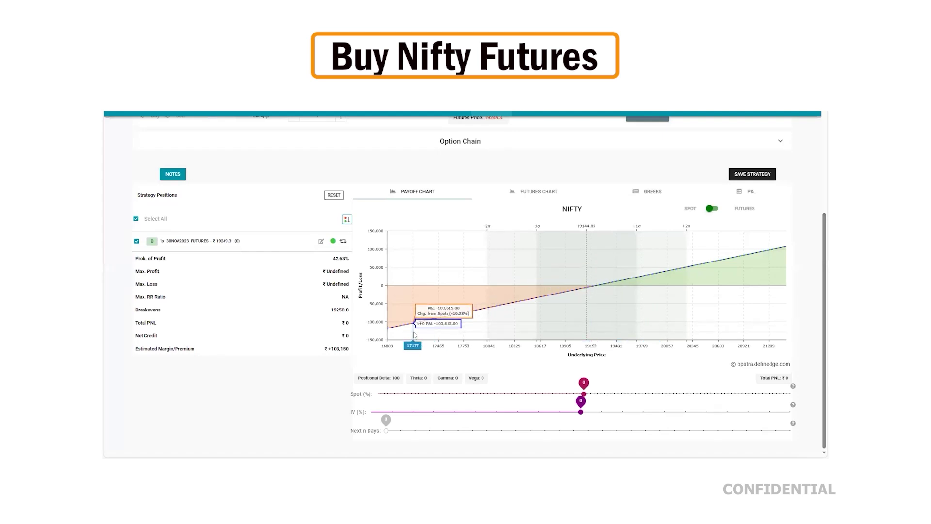
left_click(342, 242)
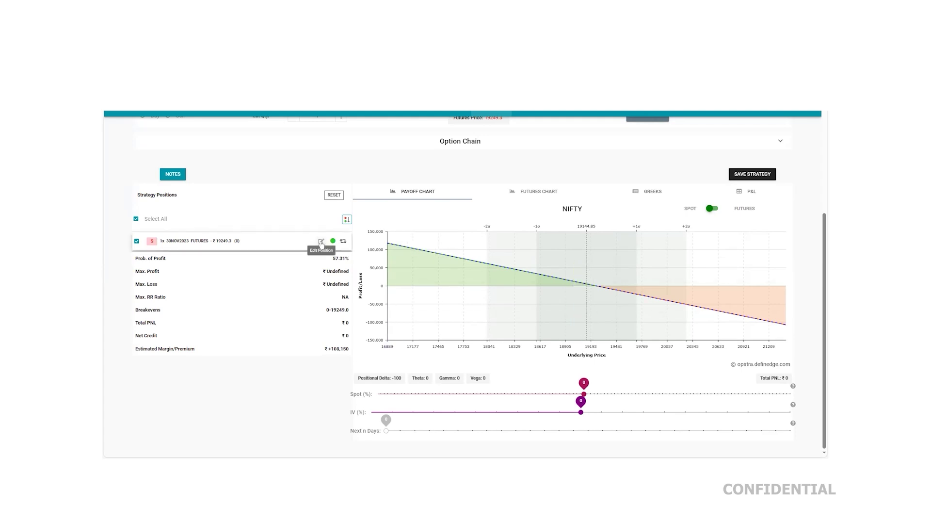
left_click(334, 195)
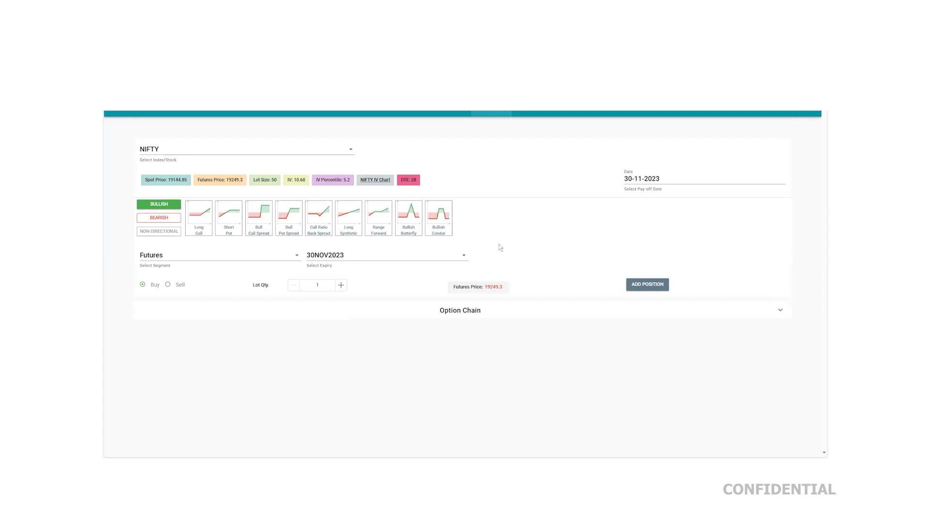
- Switch to the Options segment, add a bought 19200 CE, and view its payoff chart
left_click(204, 255)
left_click(174, 289)
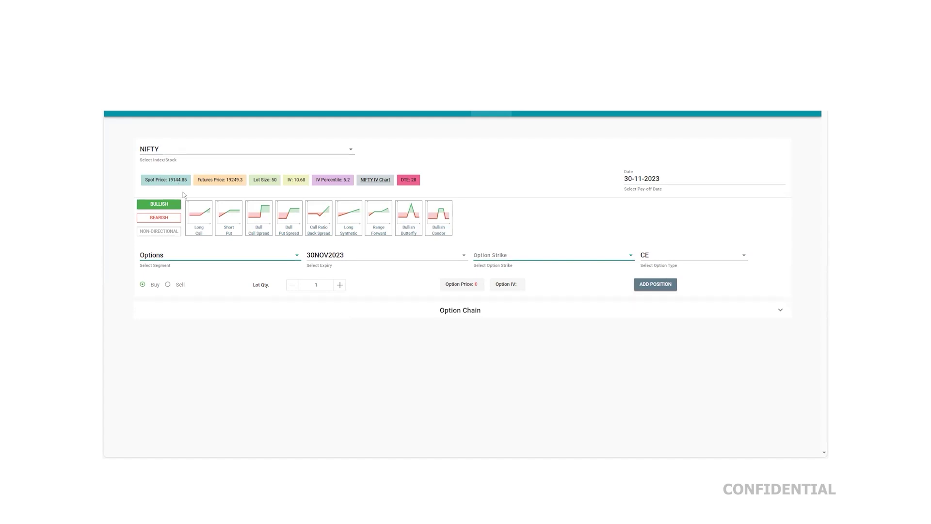
left_click(540, 254)
type("19200")
left_click(495, 271)
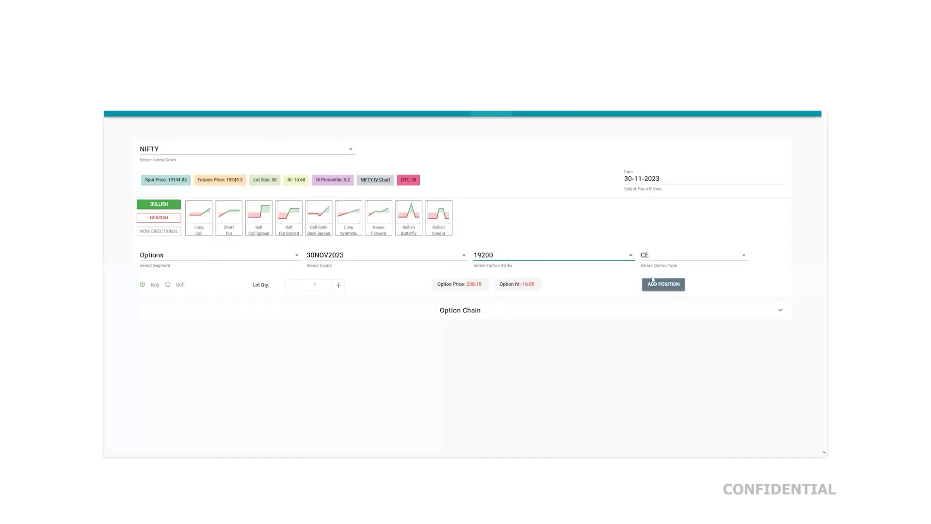
left_click(662, 291)
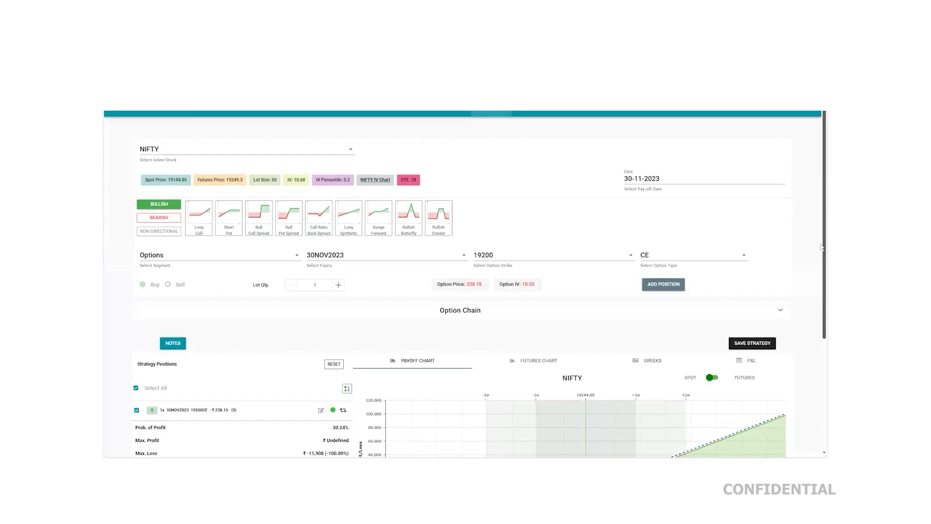
scroll(821, 248, "down", 3)
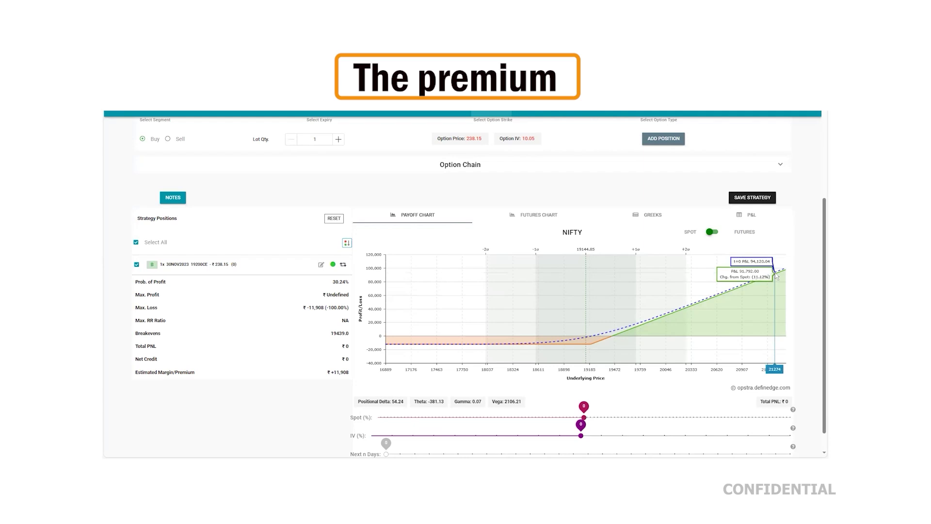
- Flip the 19200 CE leg to sold, giving 69.7% profit probability and undefined max loss
left_click(343, 265)
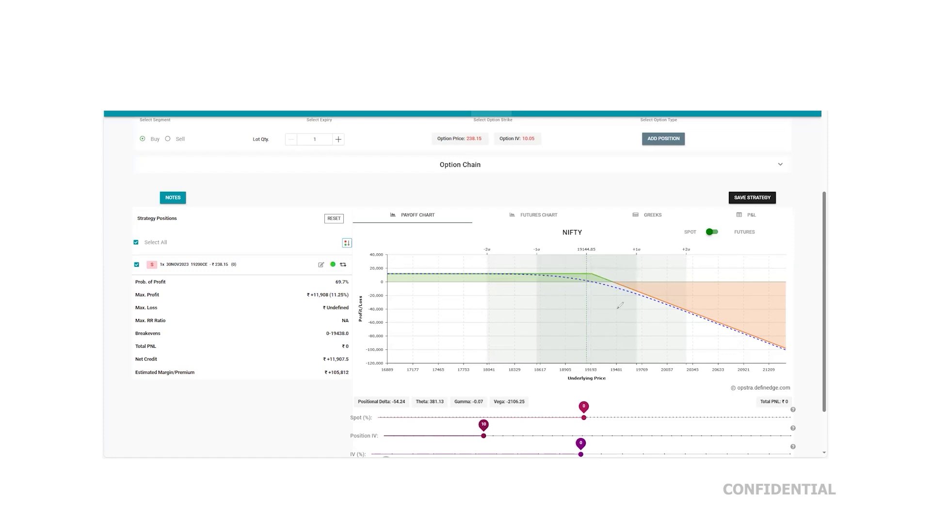
- Draw arrows, lines and a circle on the short call payoff chart around the breakeven
mouse_move(585, 278)
left_mouse_down()
mouse_move(609, 278)
mouse_move(617, 371)
left_mouse_up()
mouse_move(505, 261)
left_mouse_down()
mouse_move(610, 265)
mouse_move(531, 249)
mouse_move(529, 279)
left_mouse_up()
left_click_drag(452, 205, 605, 135)
left_click_drag(527, 249, 525, 164)
mouse_move(524, 203)
left_mouse_down()
mouse_move(518, 213)
mouse_move(525, 203)
mouse_move(526, 215)
mouse_move(541, 198)
left_mouse_up()
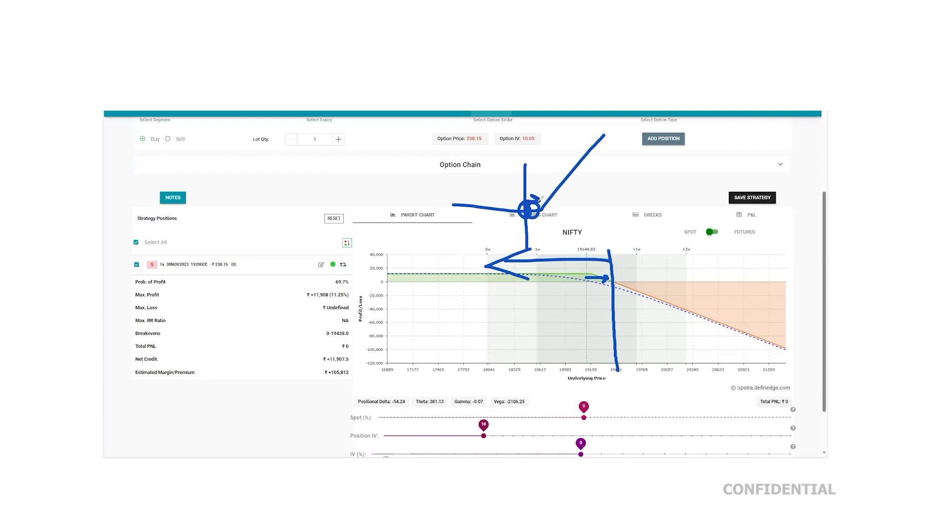
mouse_move(574, 153)
left_mouse_down()
mouse_move(538, 199)
mouse_move(577, 147)
mouse_move(558, 159)
mouse_move(568, 163)
mouse_move(561, 156)
left_mouse_up()
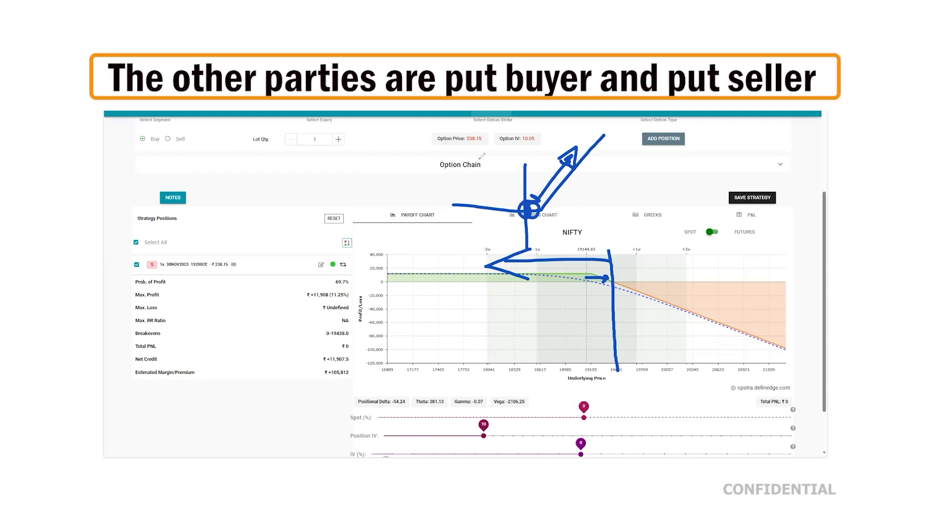
- Clear the ink, change the 19200 leg from CE to PE, and flip it to sell
key("Escape")
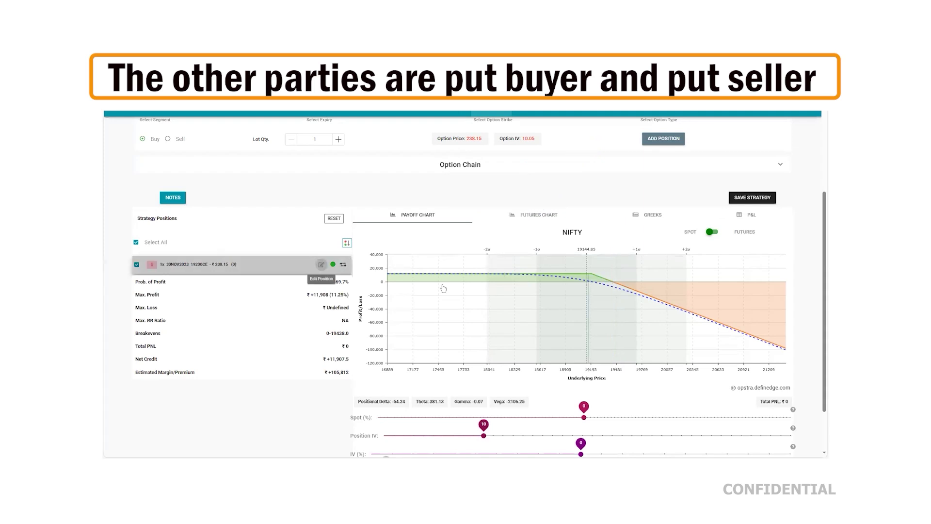
left_click(321, 264)
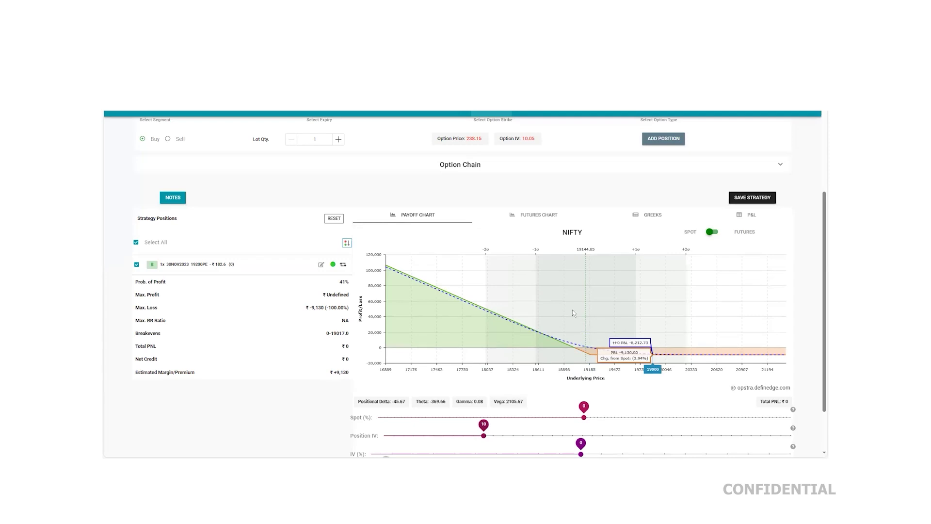
left_click(344, 264)
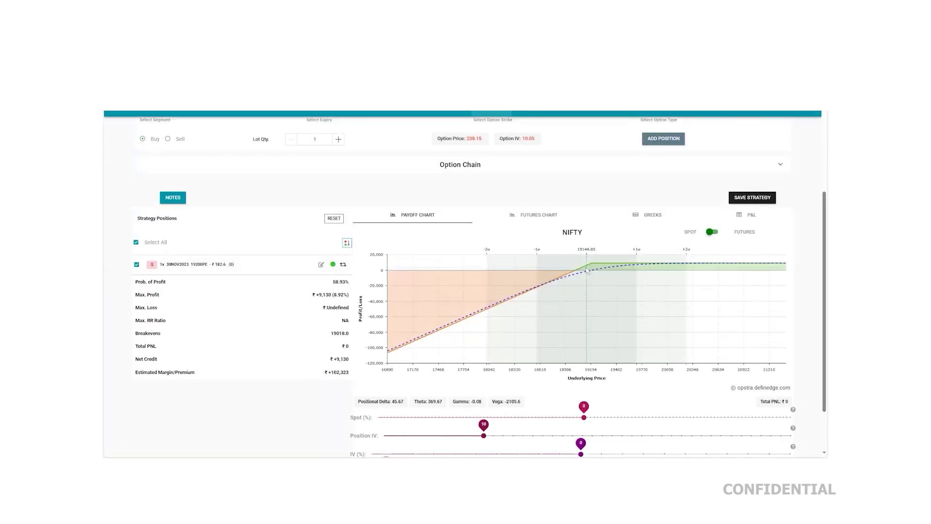